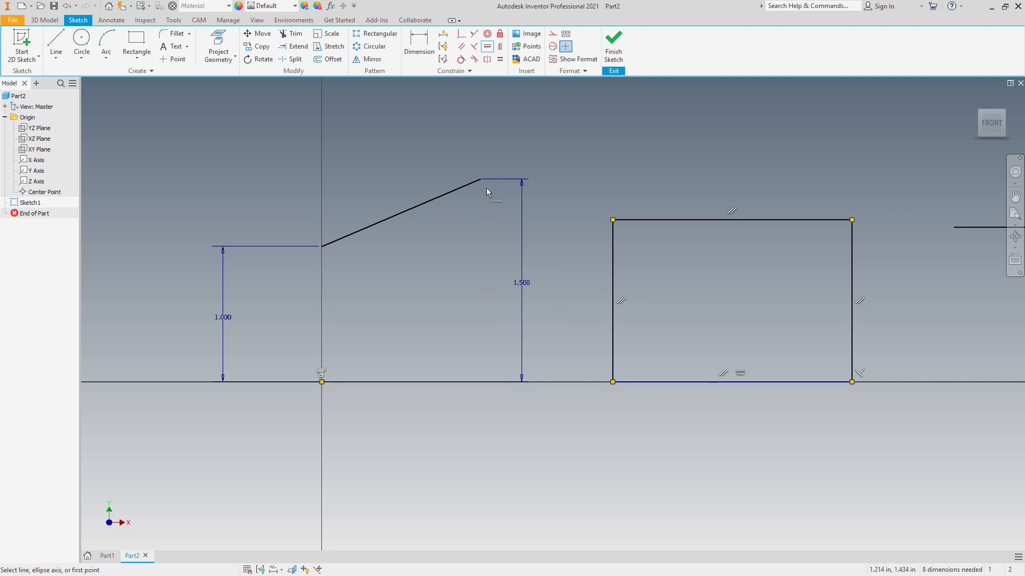
Try to apply a horizontal constraint to the slanted line while both of its height dimensions are in place.
click(441, 196)
drag(196, 29, 506, 276)
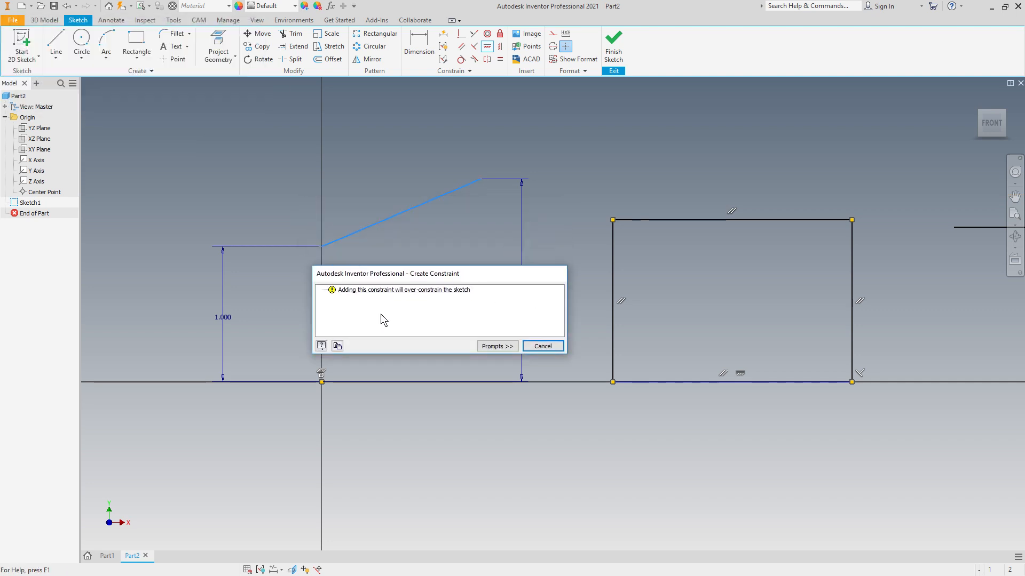
click(542, 346)
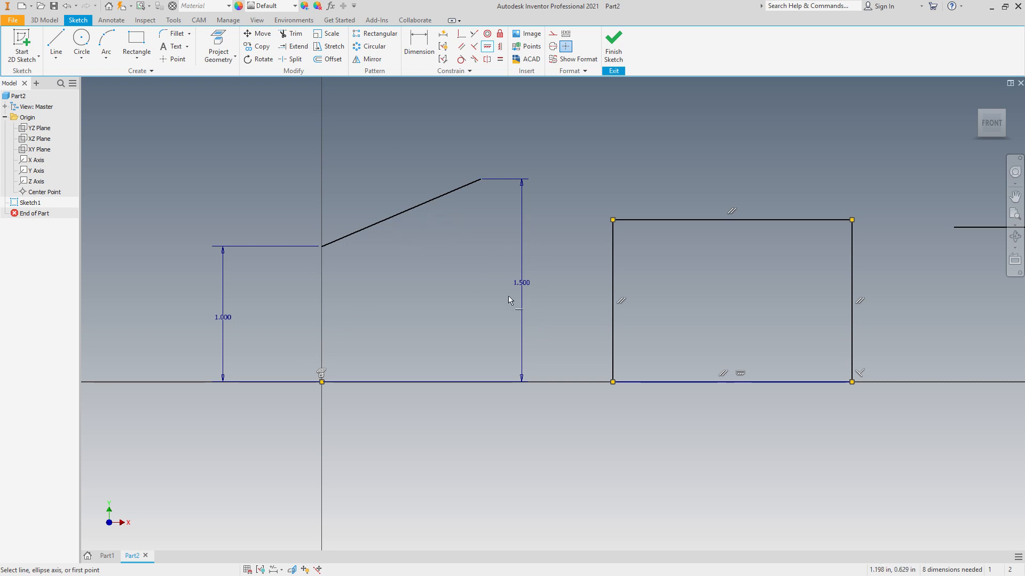
key(Escape)
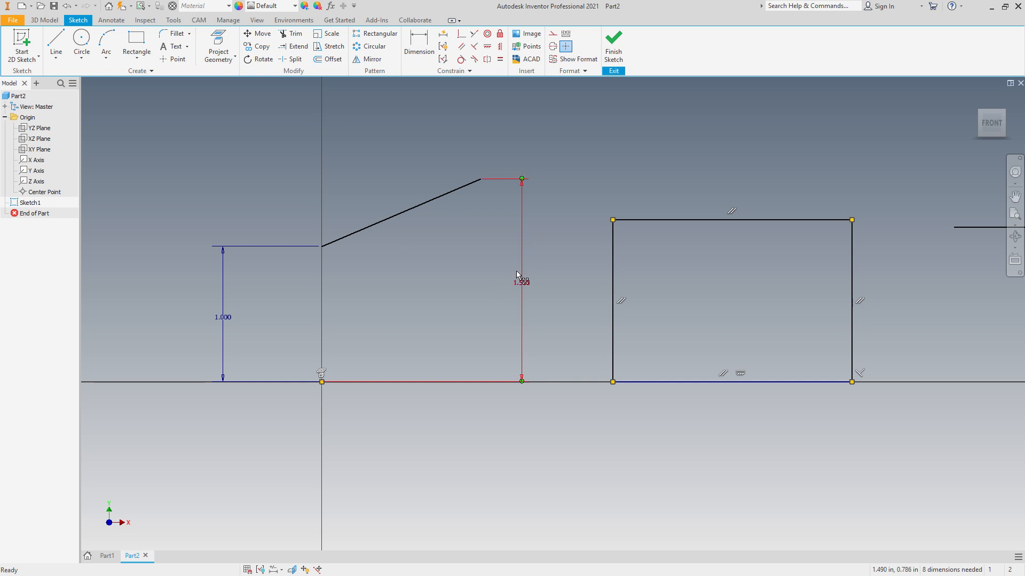
Delete the 1.500 height dimension and apply a horizontal constraint to the slanted line.
click(523, 283)
key(Delete)
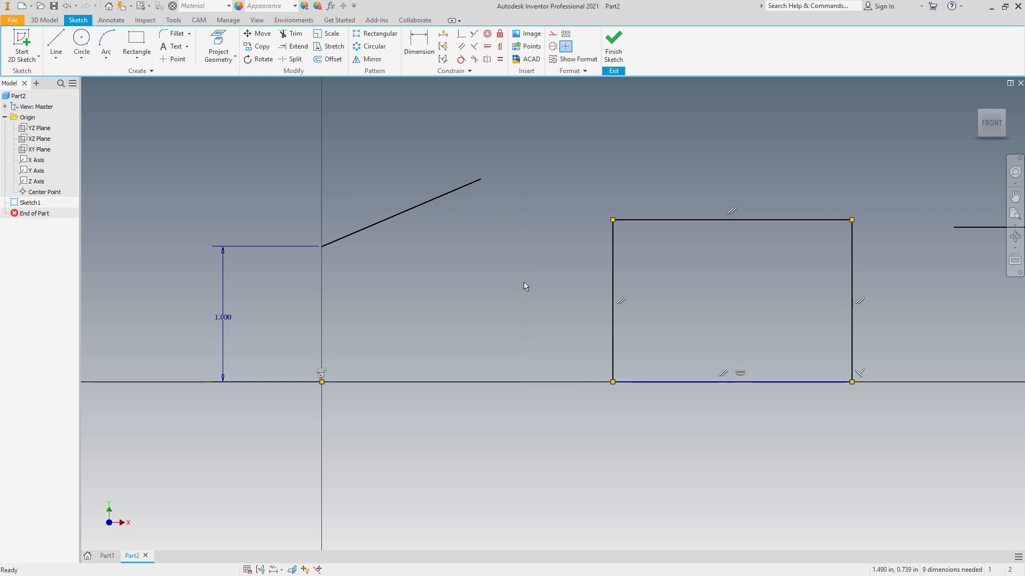
click(487, 47)
click(464, 187)
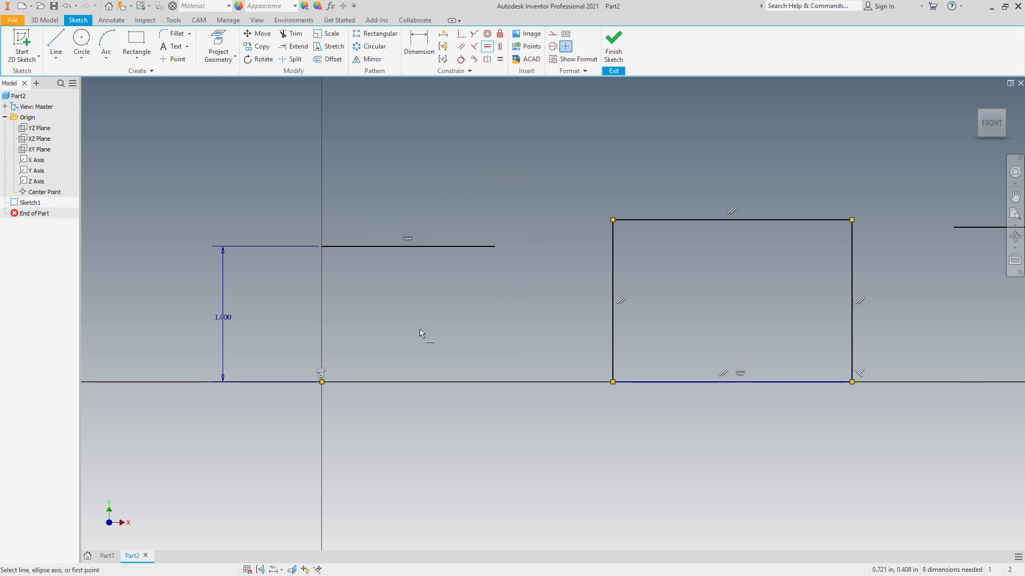
Undo the horizontal constraint and the deletion of the 1.500 dimension.
click(66, 6)
click(66, 6)
Try a vertical constraint on the slanted line and undo it.
click(500, 47)
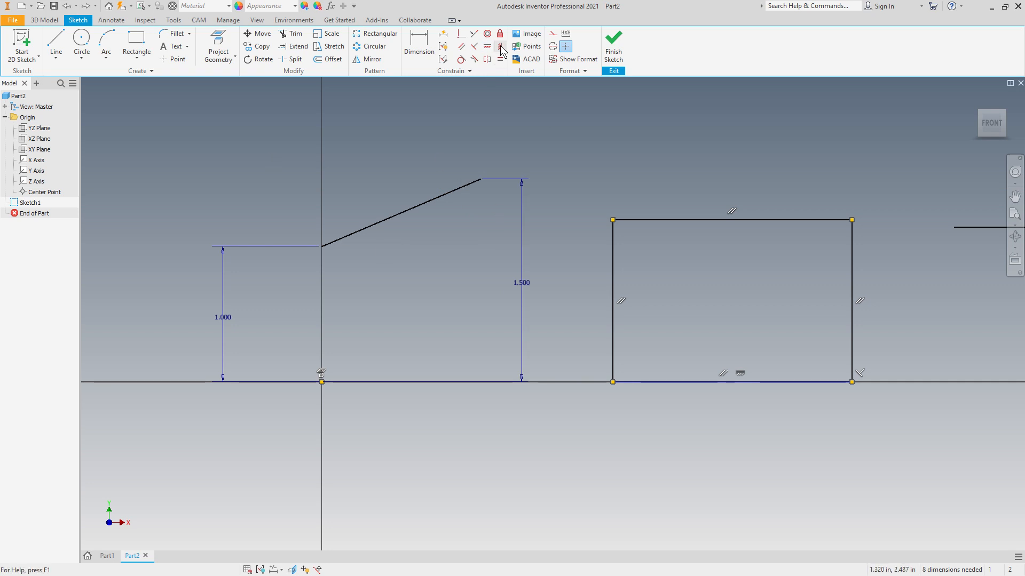
click(443, 197)
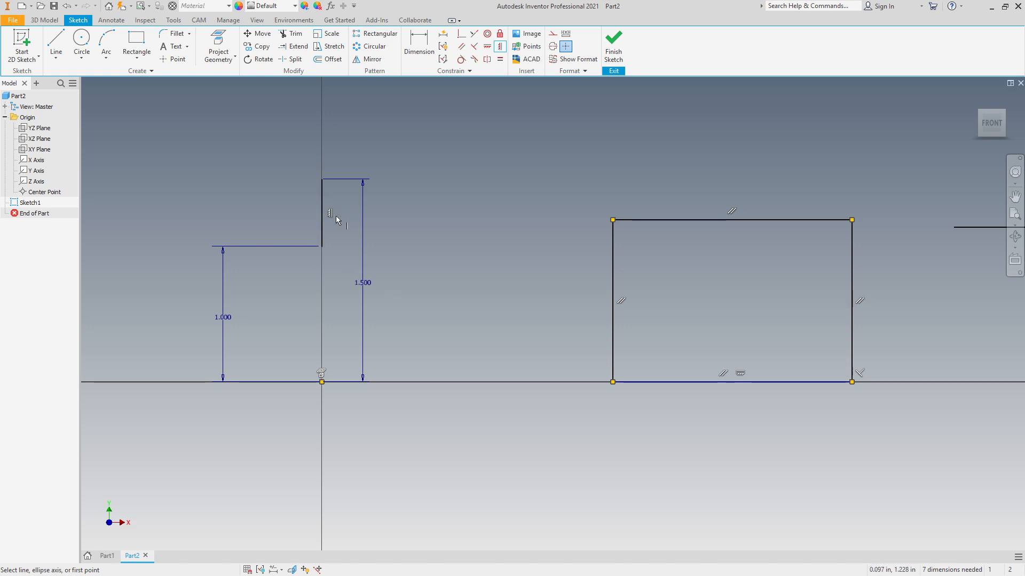
click(67, 6)
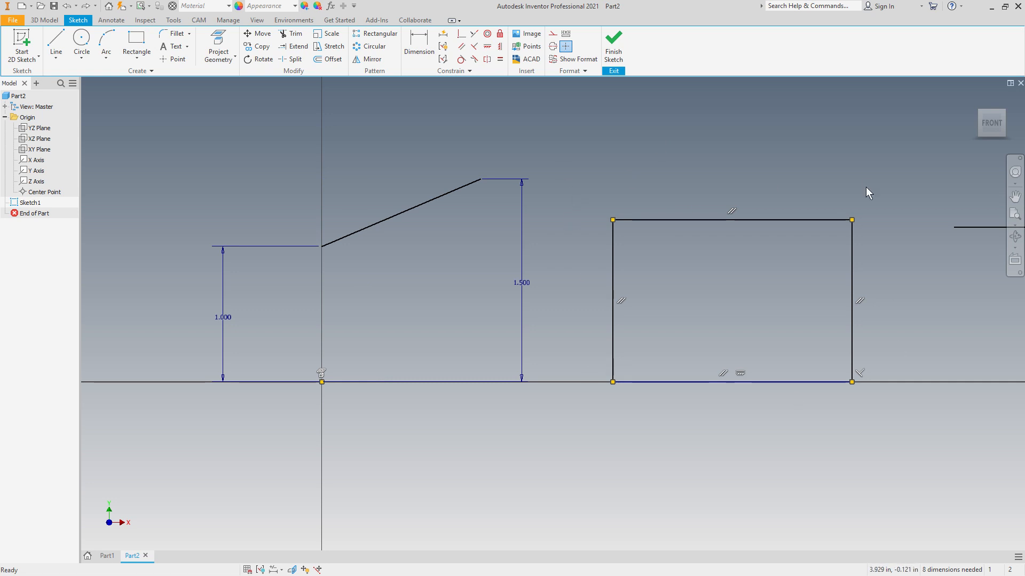
Test the rectangle's freedom by trying to move each edge, slightly shifting its top and both vertical sides.
mouse_move(713, 219)
mouse_down()
mouse_move(706, 188)
mouse_move(713, 221)
mouse_move(713, 203)
mouse_up()
drag(696, 382, 704, 378)
drag(703, 205, 687, 236)
drag(614, 256, 603, 260)
drag(852, 255, 771, 374)
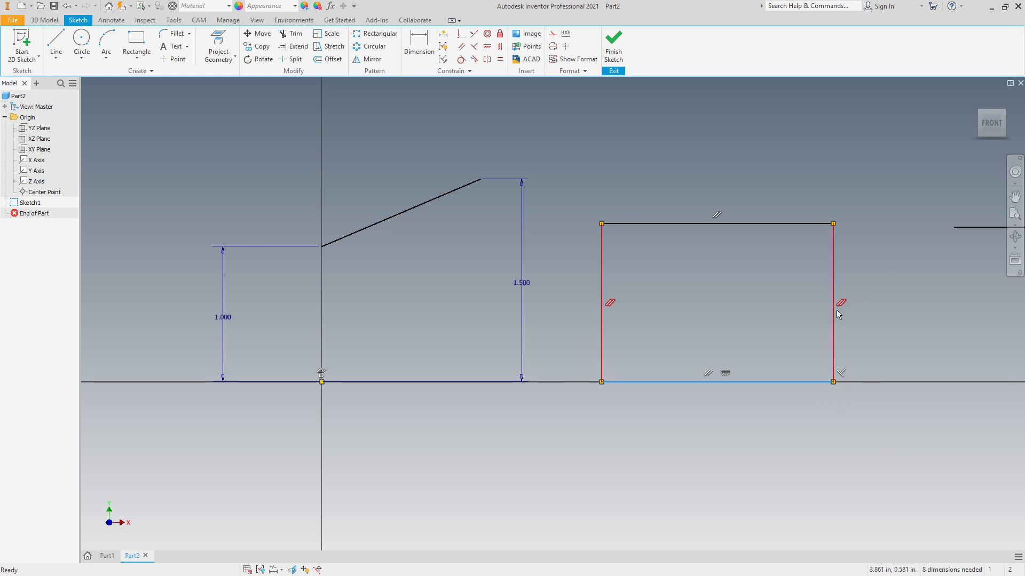
Remove the coincident constraint tying the rectangle's bottom edge to the origin and move that edge about 0.25 in above it.
click(709, 381)
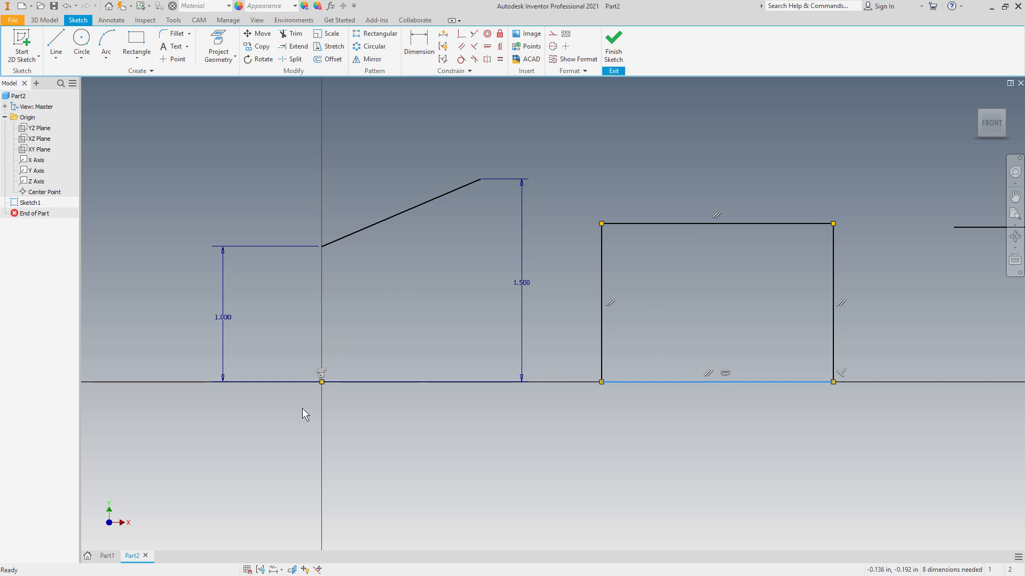
mouse_move(321, 384)
click(305, 405)
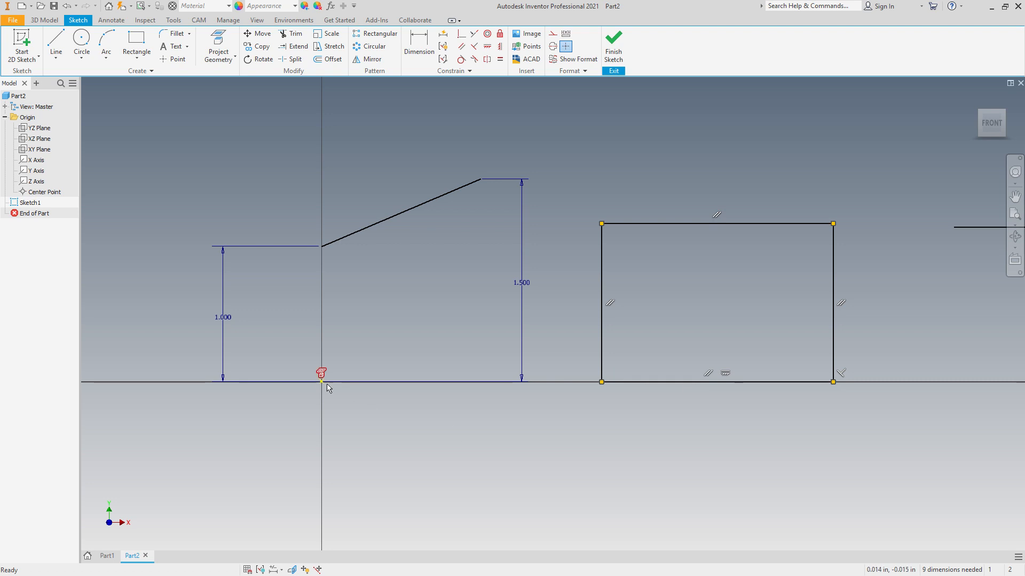
drag(650, 388, 659, 354)
Dimension the vertical distance from the origin to the rectangle's bottom edge as .25 in.
click(421, 48)
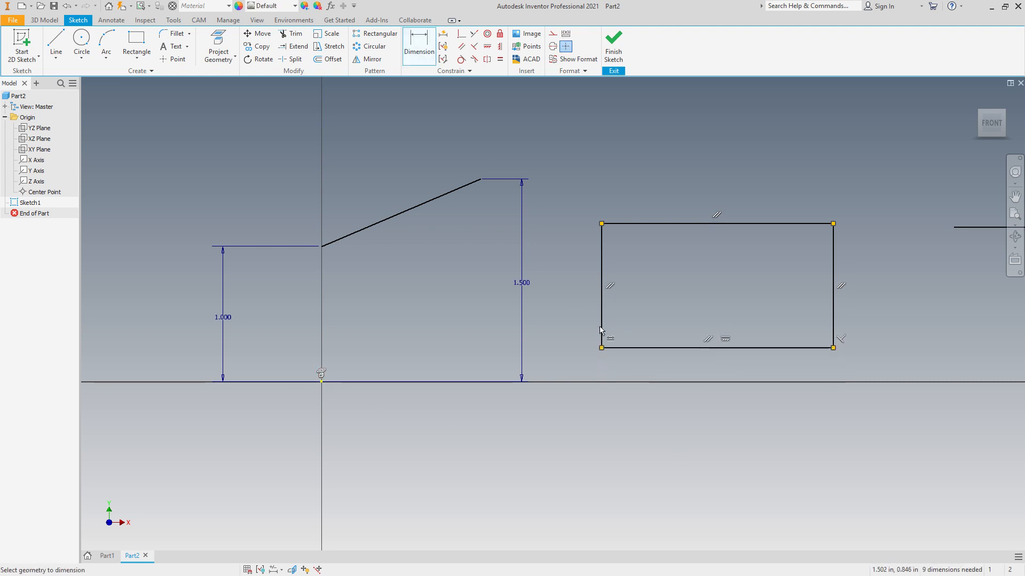
click(624, 350)
click(320, 383)
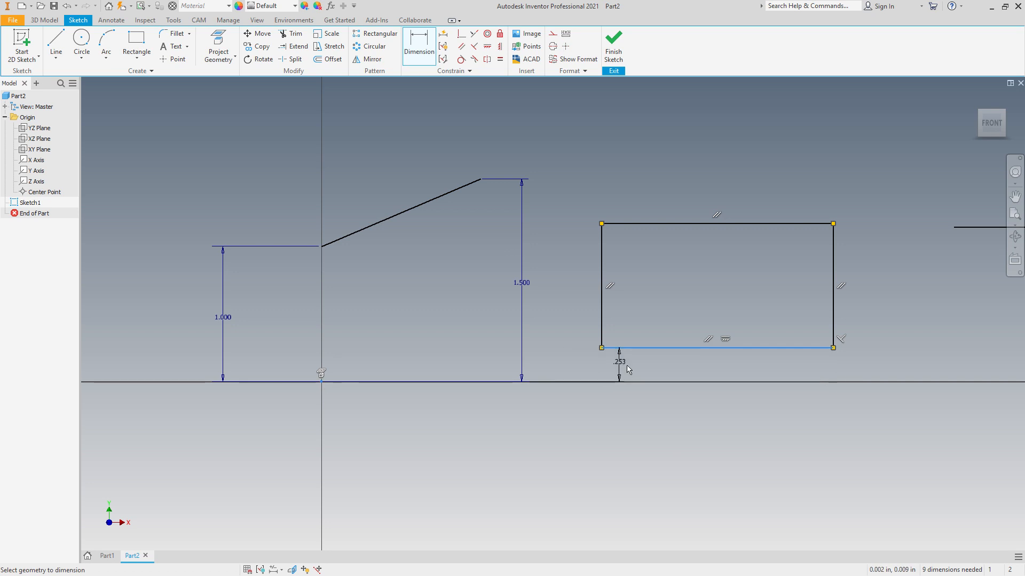
click(570, 363)
text(.25)
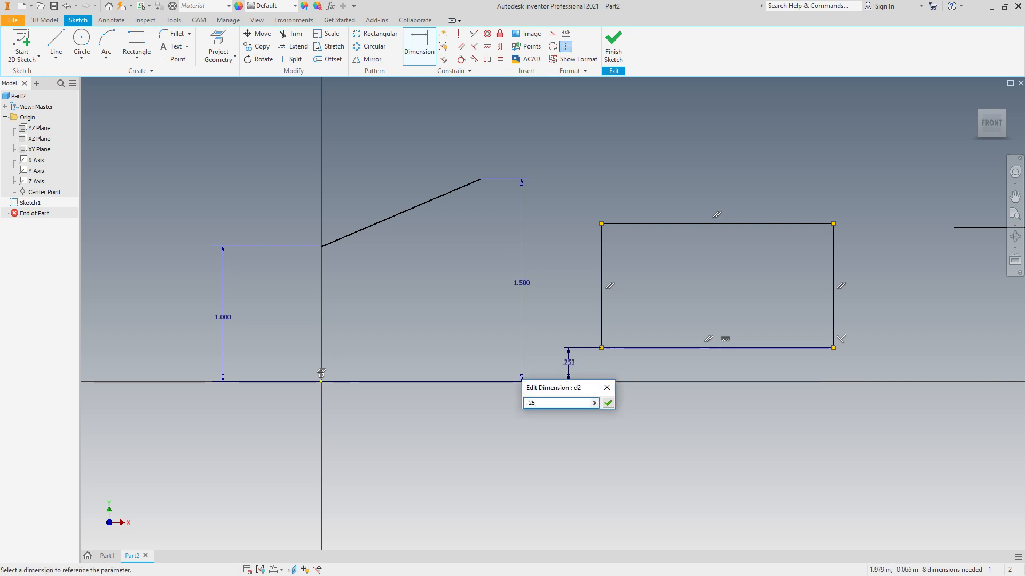
key(Return)
Make the left endpoint of the separate horizontal line coincident with the rectangle's top edge.
scroll(789, 272, up, 3)
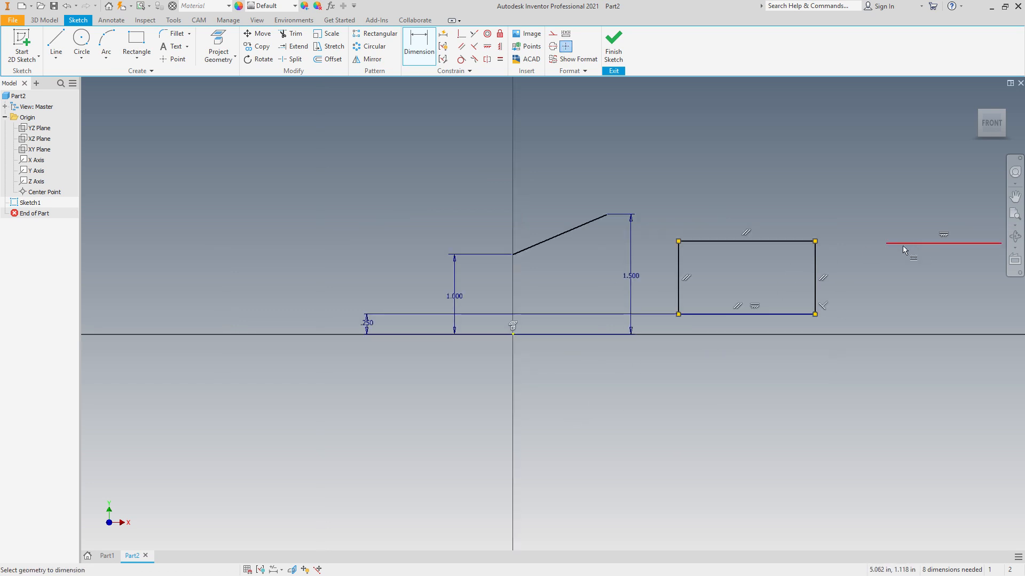
click(461, 33)
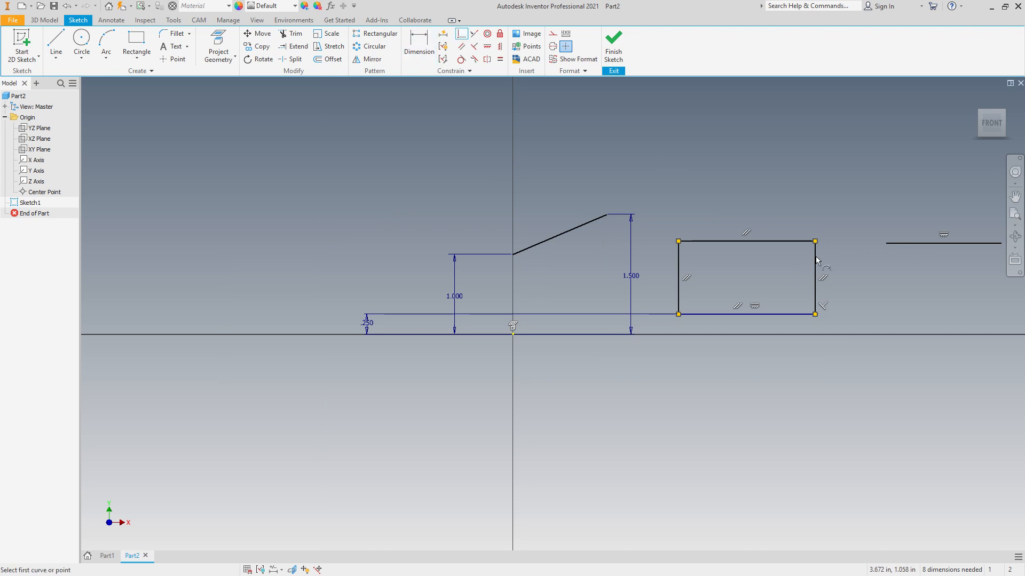
click(887, 245)
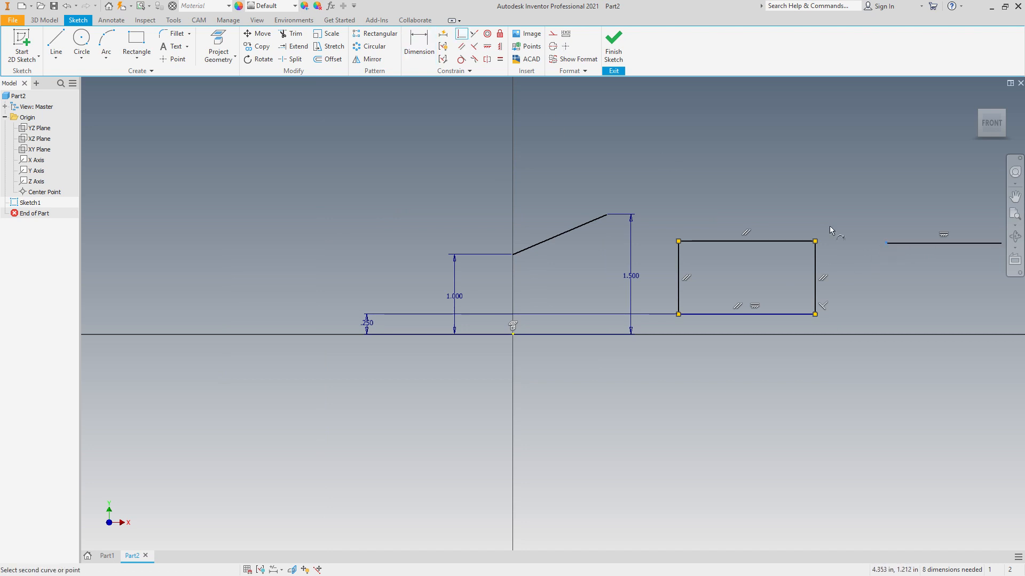
click(769, 241)
key(Escape)
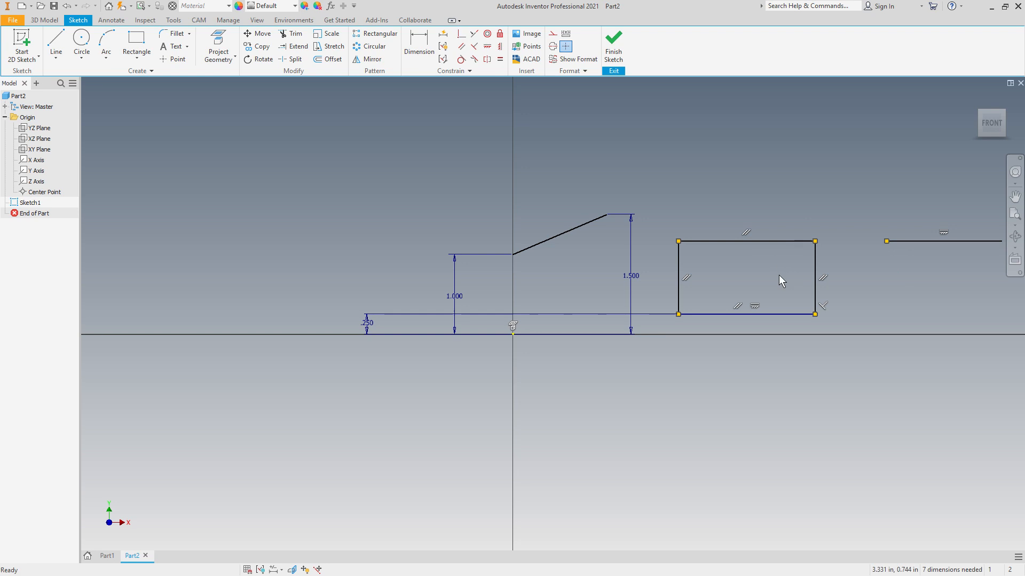
Test the separate line's movement, remove its coincident constraint and move it slightly above the level of the rectangle's top edge.
mouse_move(917, 240)
mouse_down()
mouse_move(892, 243)
mouse_move(918, 244)
mouse_up()
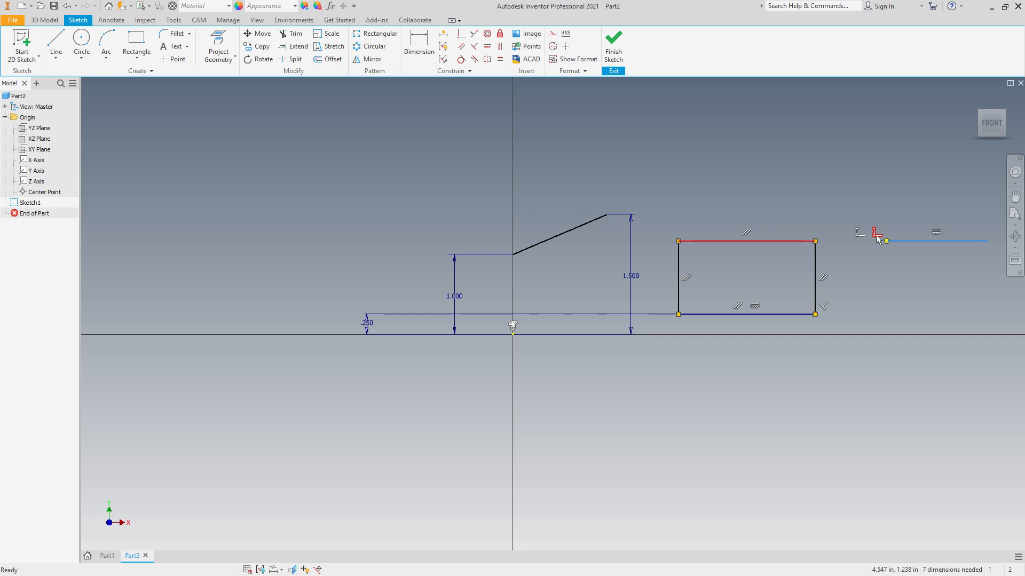
mouse_move(921, 240)
mouse_down()
mouse_move(915, 182)
mouse_move(915, 288)
mouse_move(907, 233)
mouse_up()
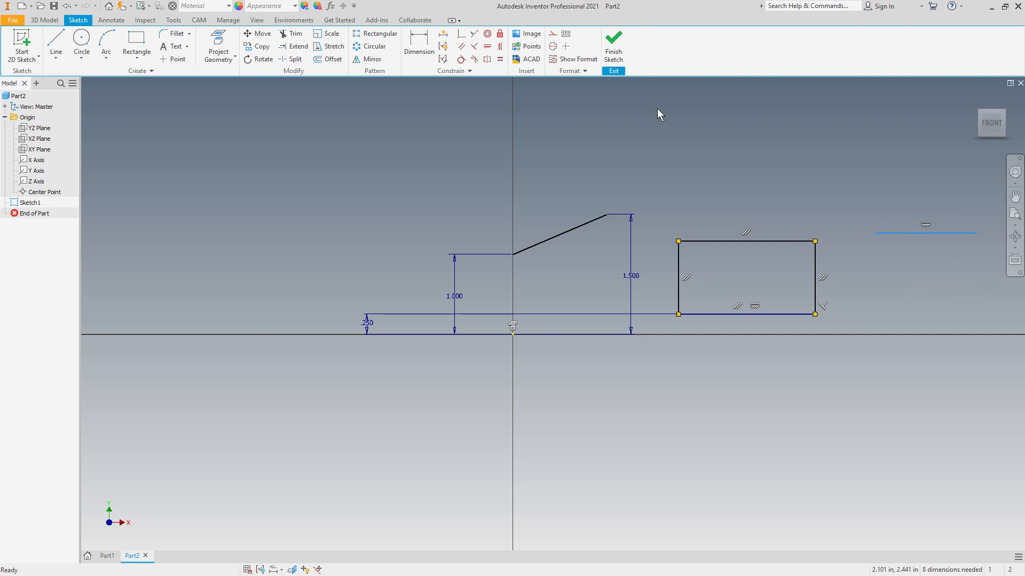
Apply a collinear constraint between the separate line and the rectangle's top edge, and delete that constraint.
click(474, 34)
click(900, 233)
click(768, 241)
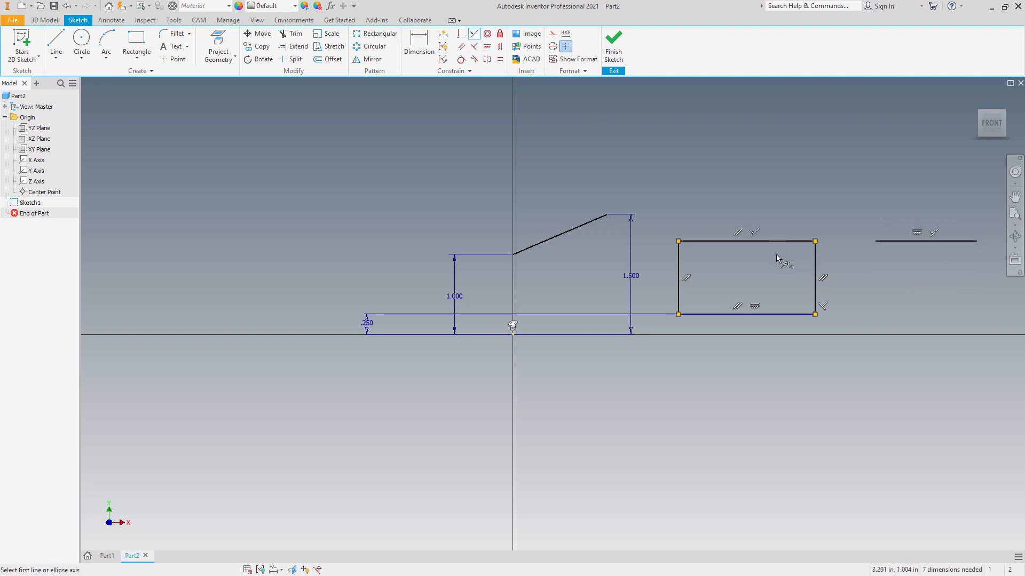
key(Escape)
click(752, 234)
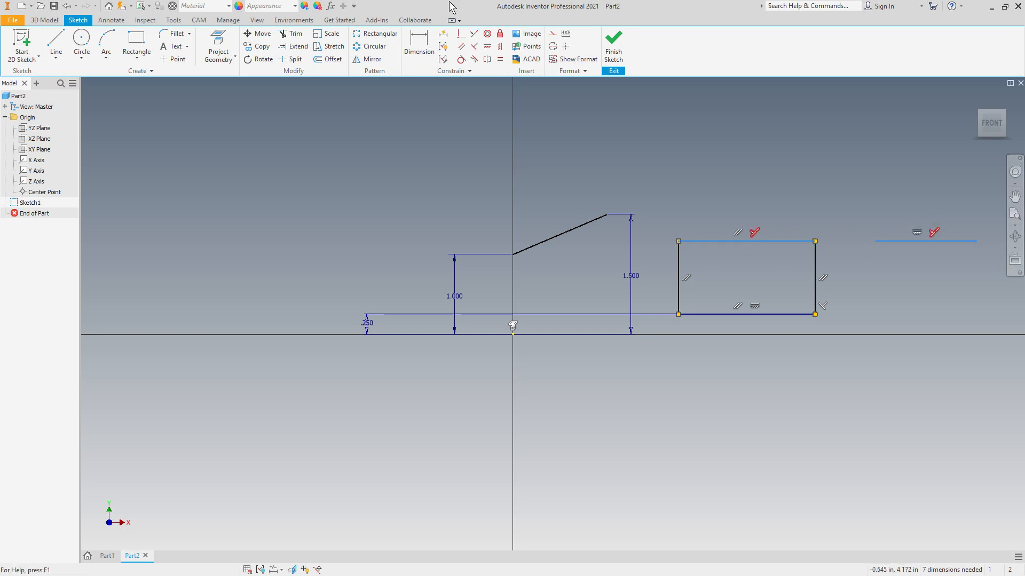
key(Delete)
Constrain the separate line's left endpoint to the rectangle's top edge with a coincident constraint.
click(462, 36)
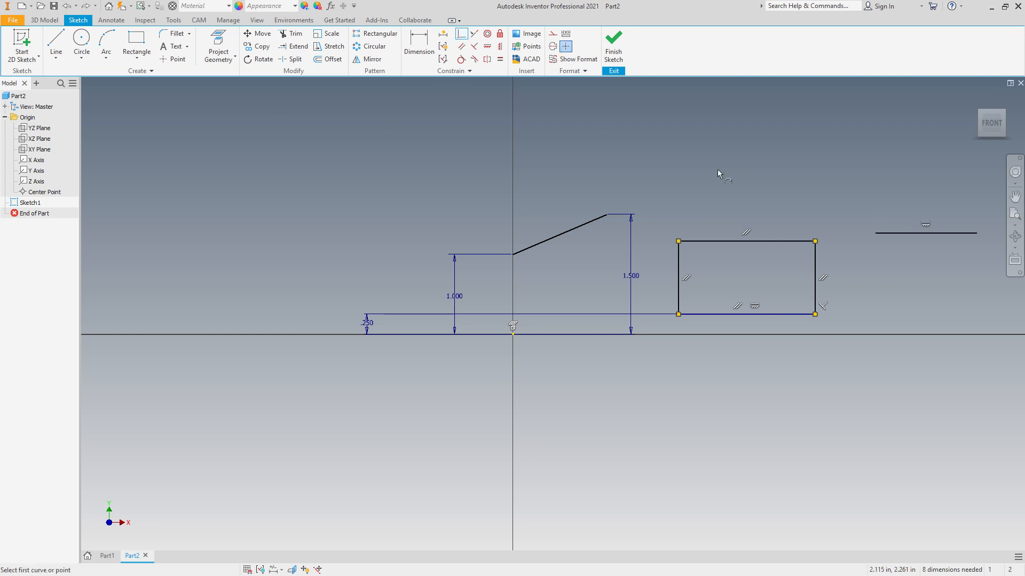
click(874, 234)
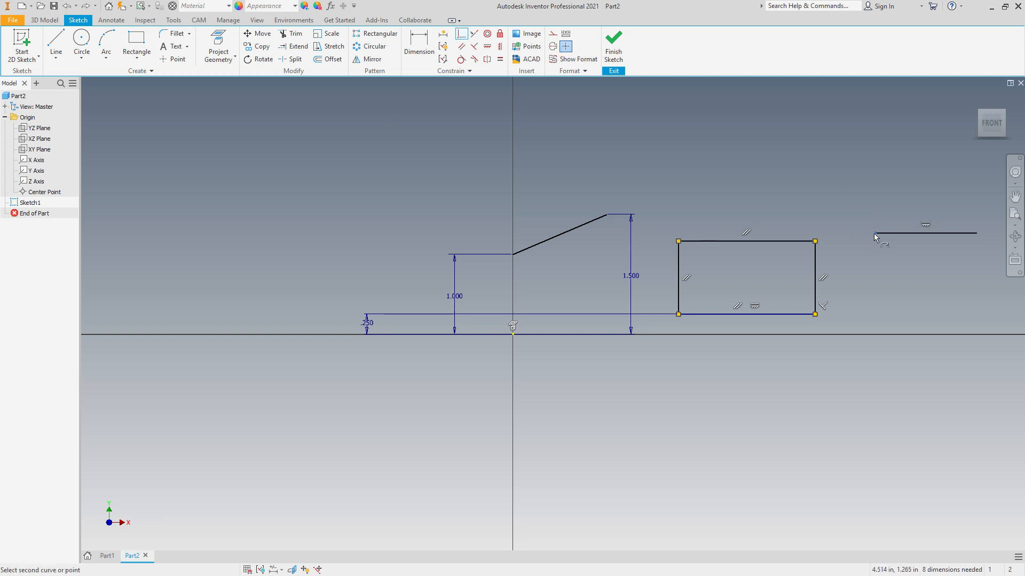
click(795, 241)
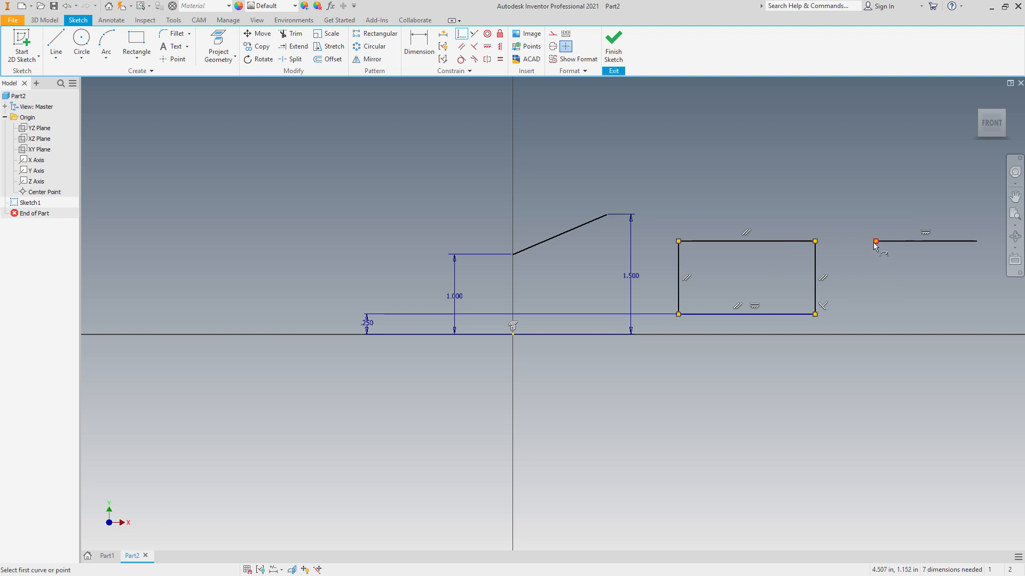
key(Escape)
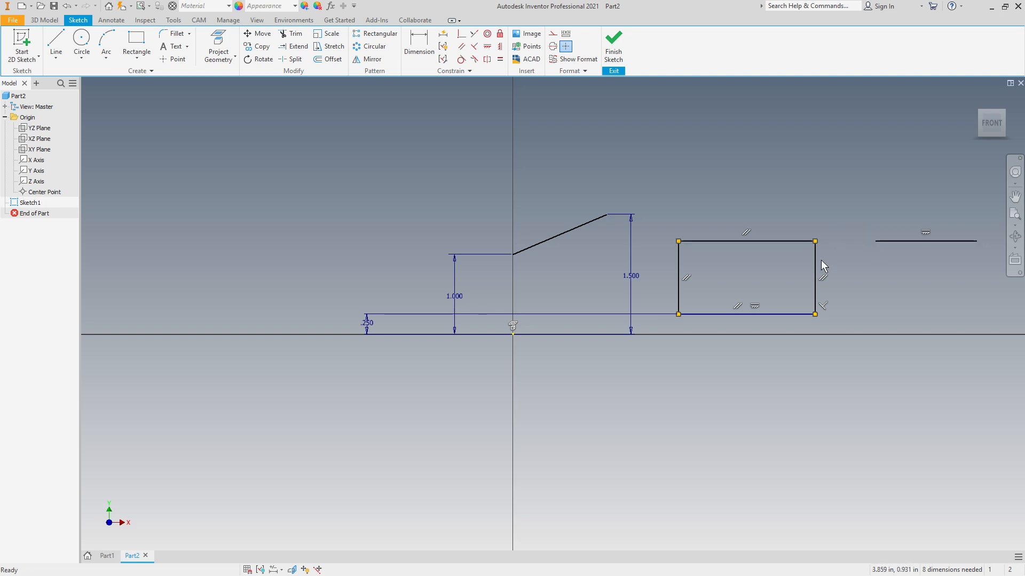
Move the freed separate line slightly closer to the rectangle and above the level of its top edge.
mouse_move(897, 242)
mouse_down()
mouse_move(888, 208)
mouse_move(891, 238)
mouse_move(886, 224)
mouse_move(882, 236)
mouse_up()
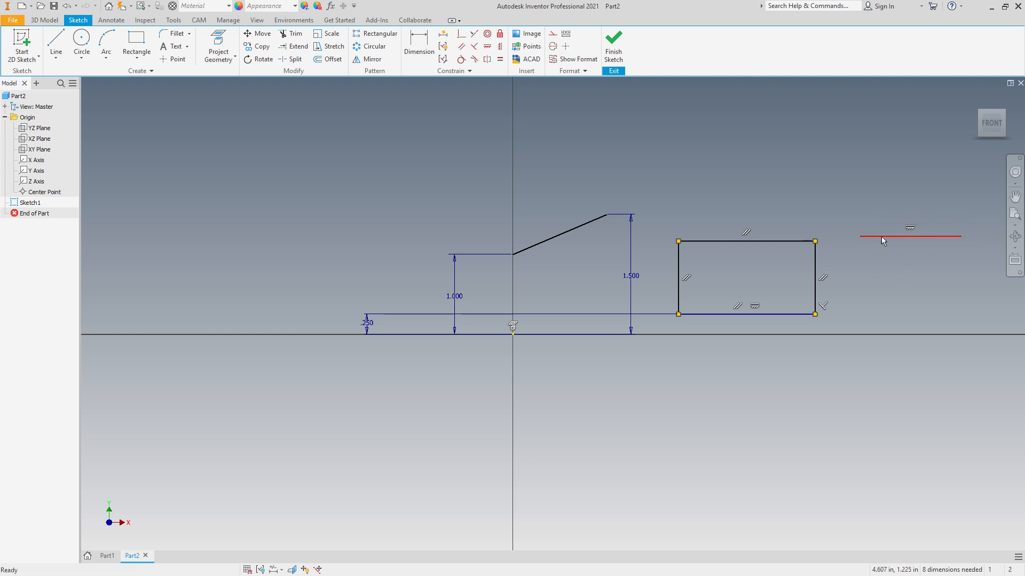